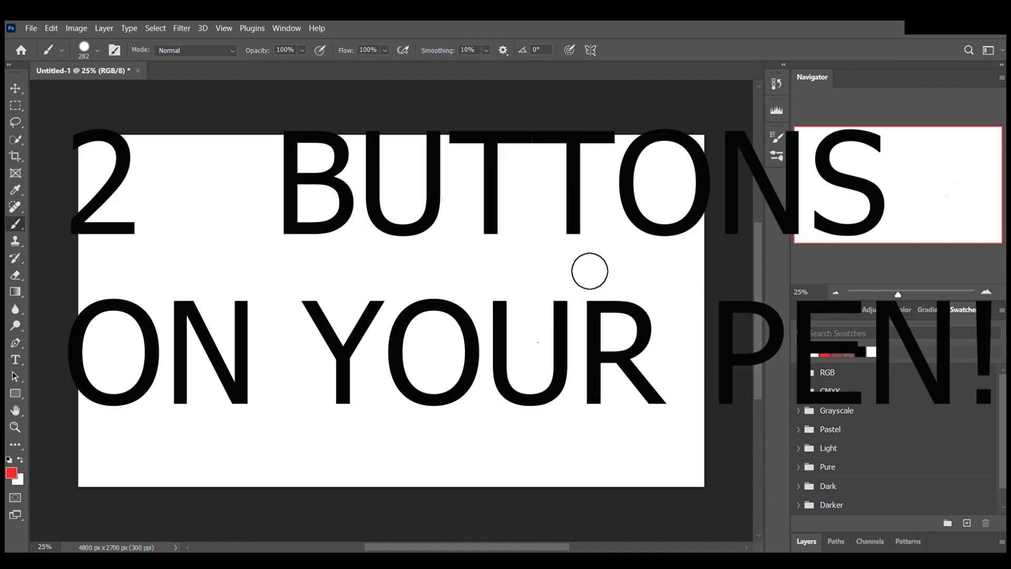
Paint two red dots in the right half of the canvas, and step the brush size down and back up
click(568, 257)
click(550, 274)
key([)
key([)
key([)
key([)
key([)
key(])
key(])
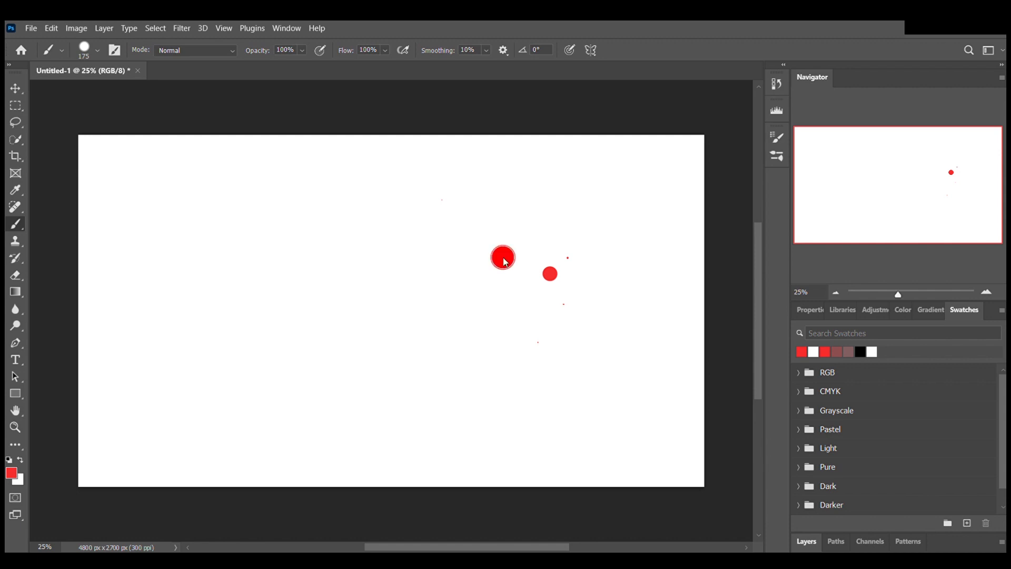
Resize the brush interactively on the canvas, first up to 1274 px and back down to 218 px
key(ctrl+z)
drag(497, 247, 585, 263)
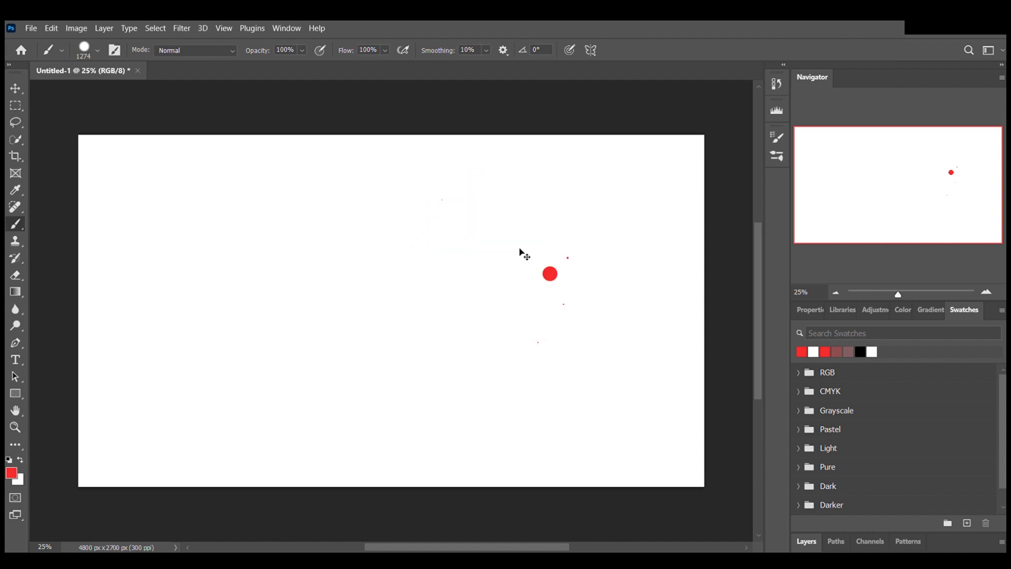
click(482, 280)
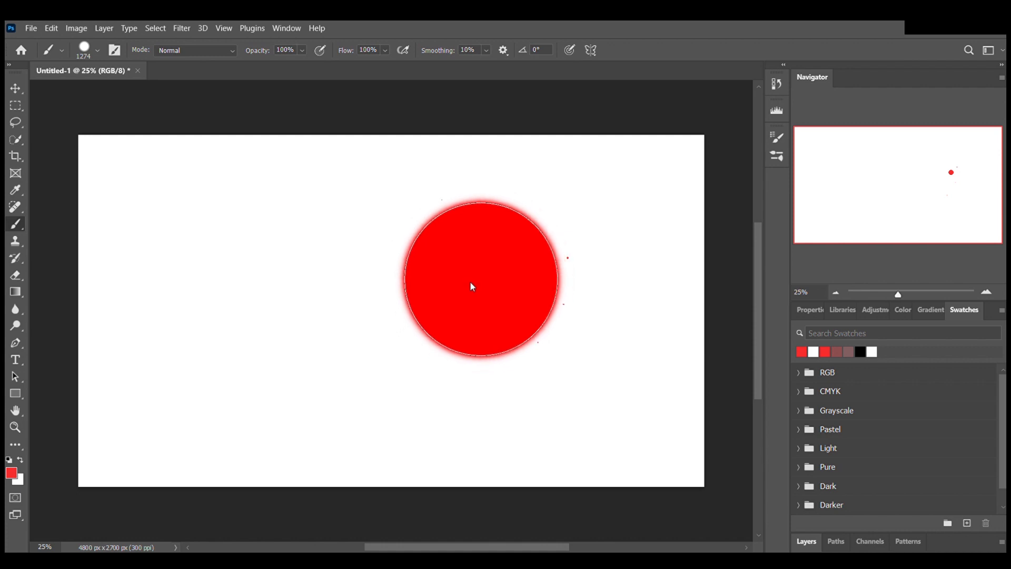
mouse_move(381, 270)
mouse_down()
mouse_move(353, 262)
mouse_move(371, 266)
mouse_up()
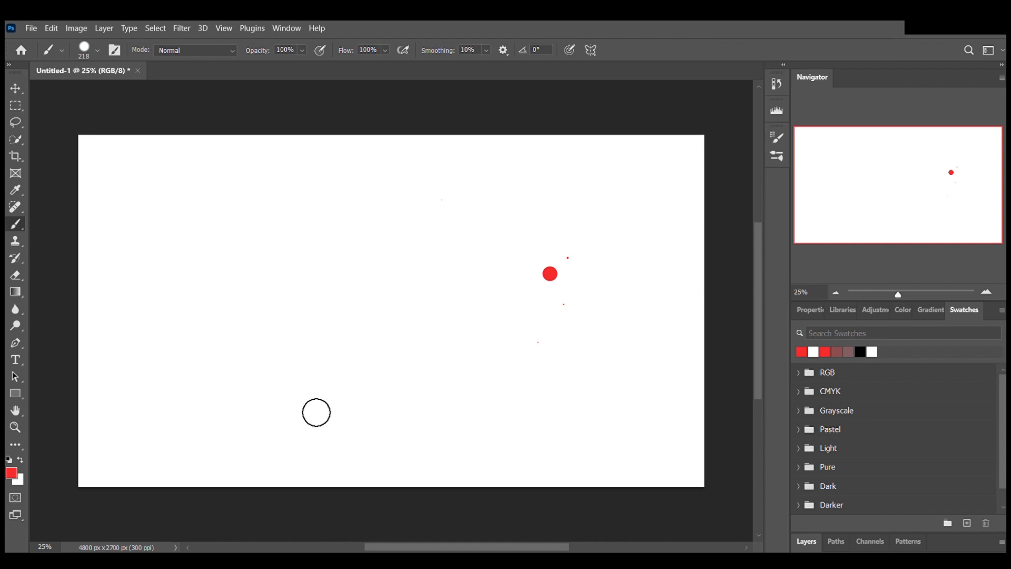
Step the brush size up to 300 px and back down to 175 px
key(bracketright)
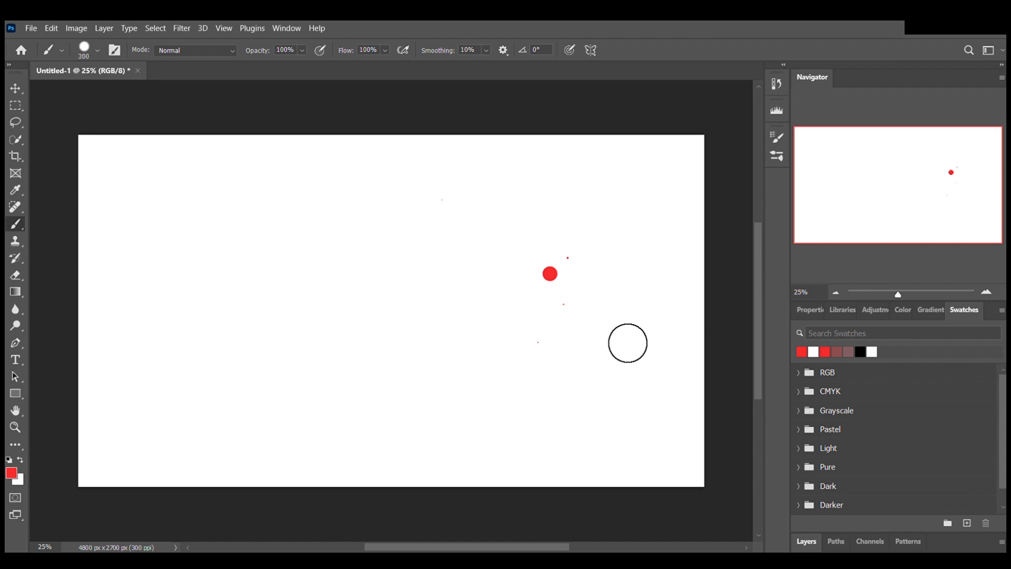
key(bracketleft)
key(bracketleft)
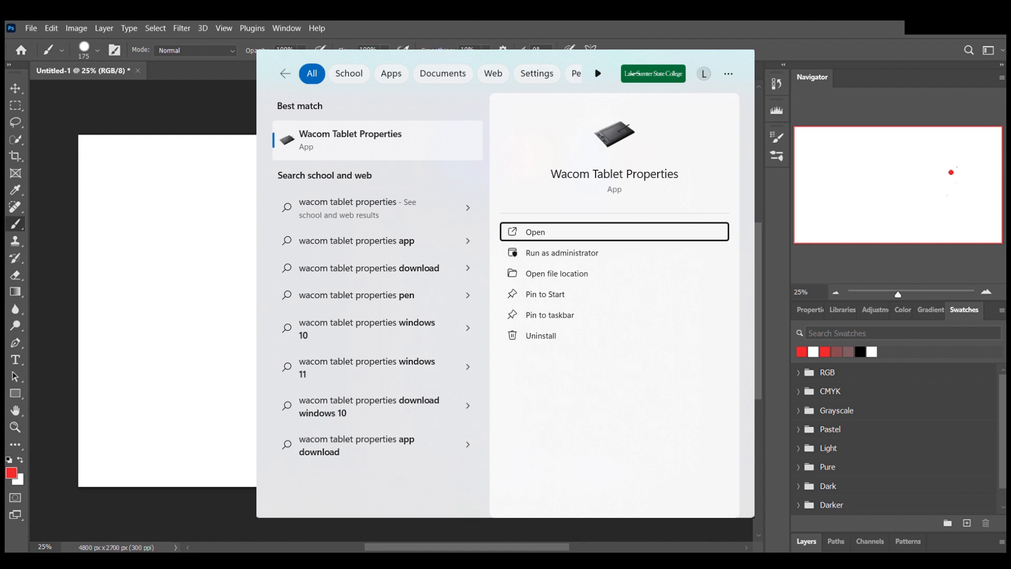
Switch to the Wacom Tablet Properties app found in the Windows search
key(Return)
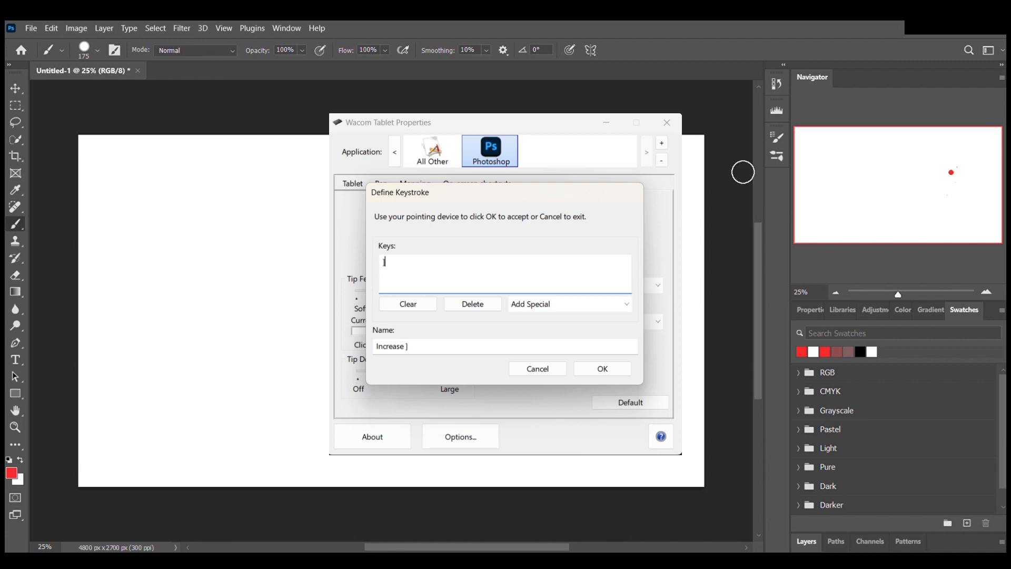
Test the brush-size shortcuts on the Photoshop canvas by enlarging the brush, shrinking it and enlarging it again in repeated steps
key(])
key(])
key(])
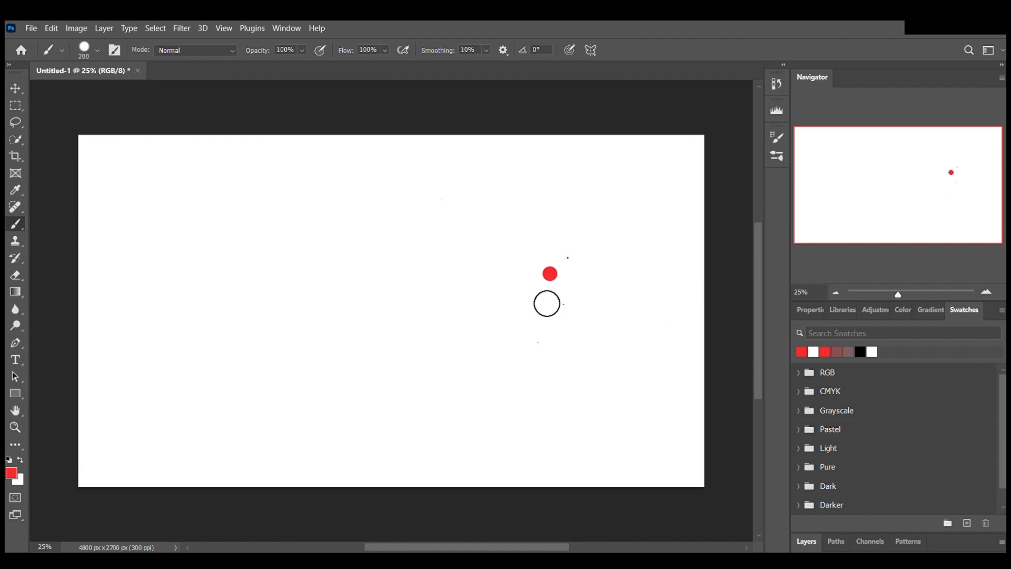
key([)
key([)
key([)
key([)
key([)
key(])
key(])
key(])
key(])
key(])
key(])
key(])
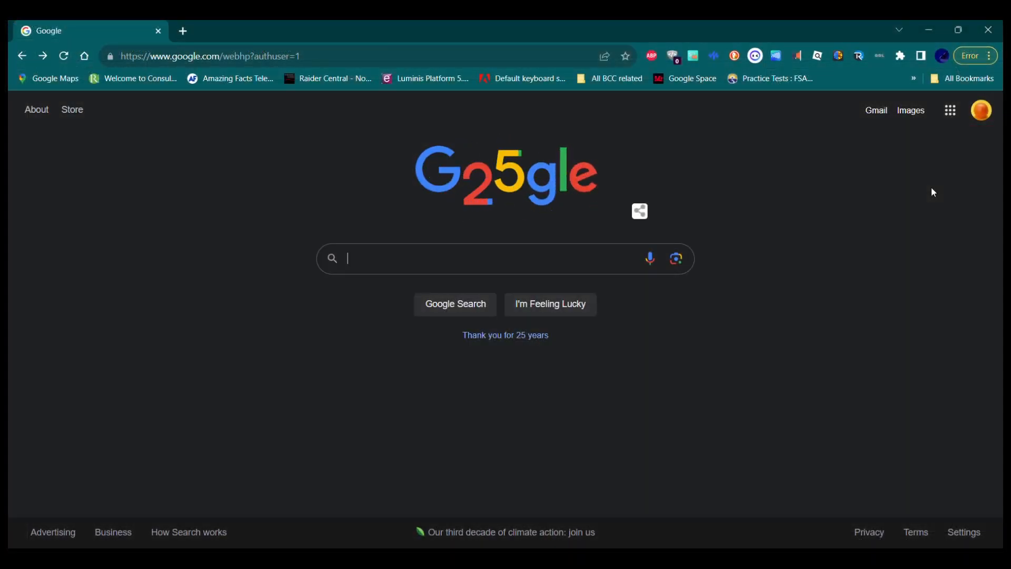
Open Adobe's bookmarked default keyboard shortcuts page in the browser and examine the brush size entries in the Popular shortcuts table
click(535, 79)
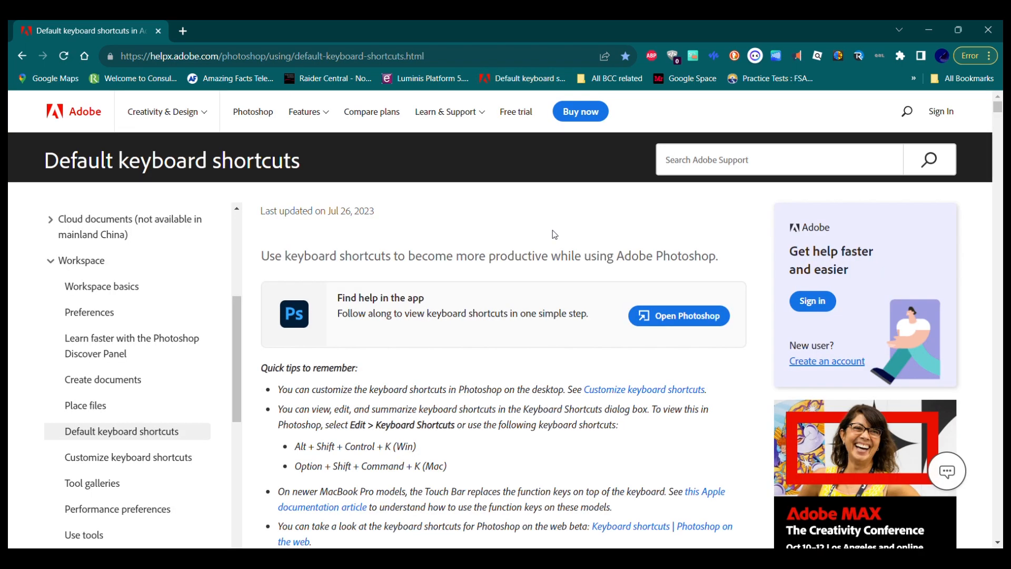
scroll(555, 234, down, 4)
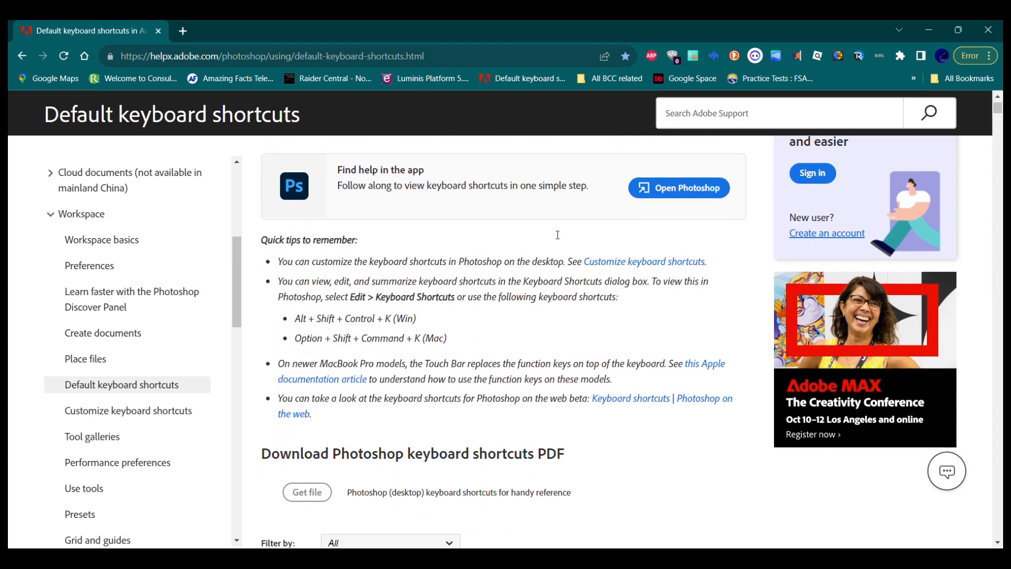
scroll(557, 235, down, 6)
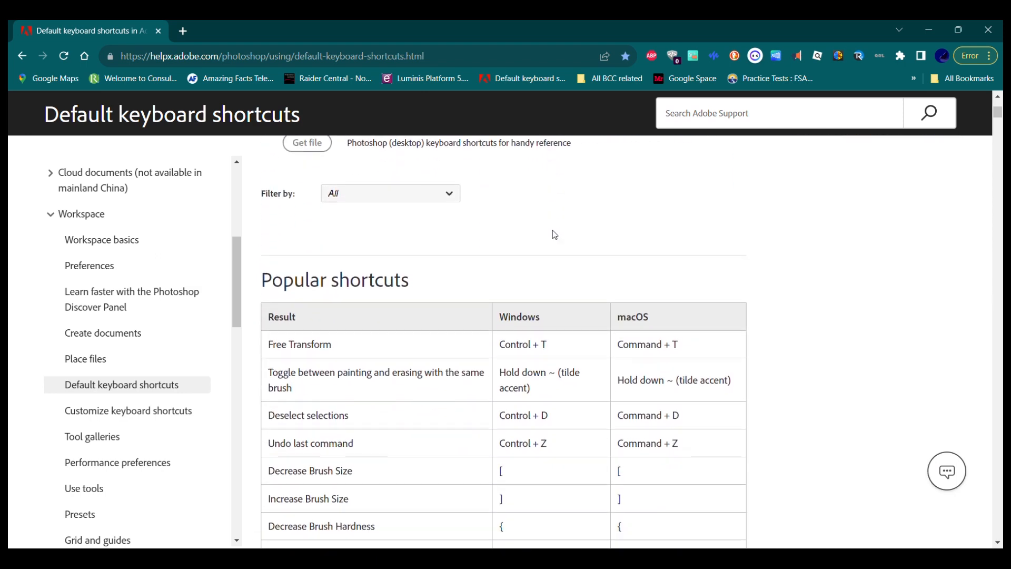
scroll(555, 234, down, 1)
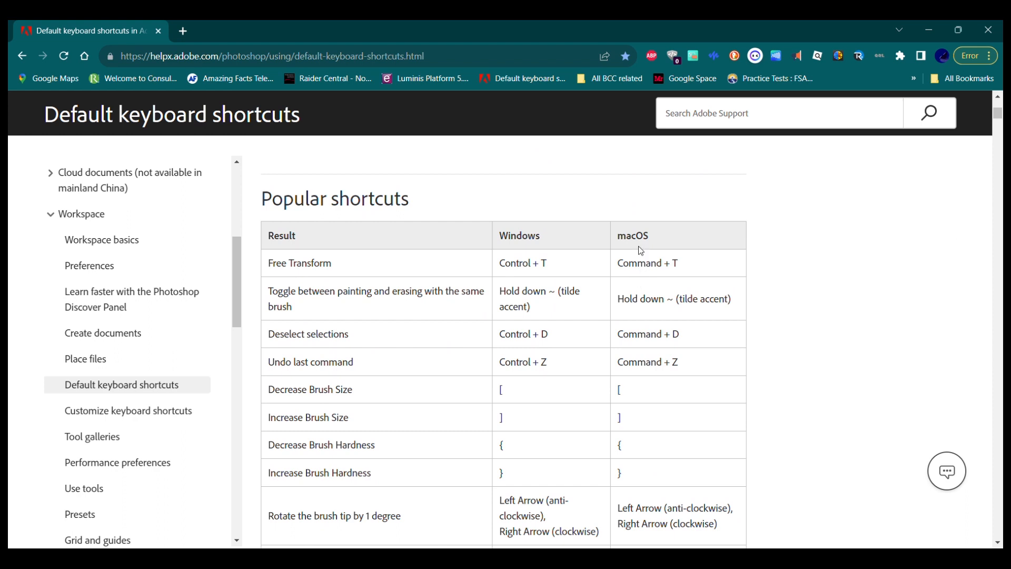
scroll(667, 330, down, 1)
scroll(666, 330, down, 1)
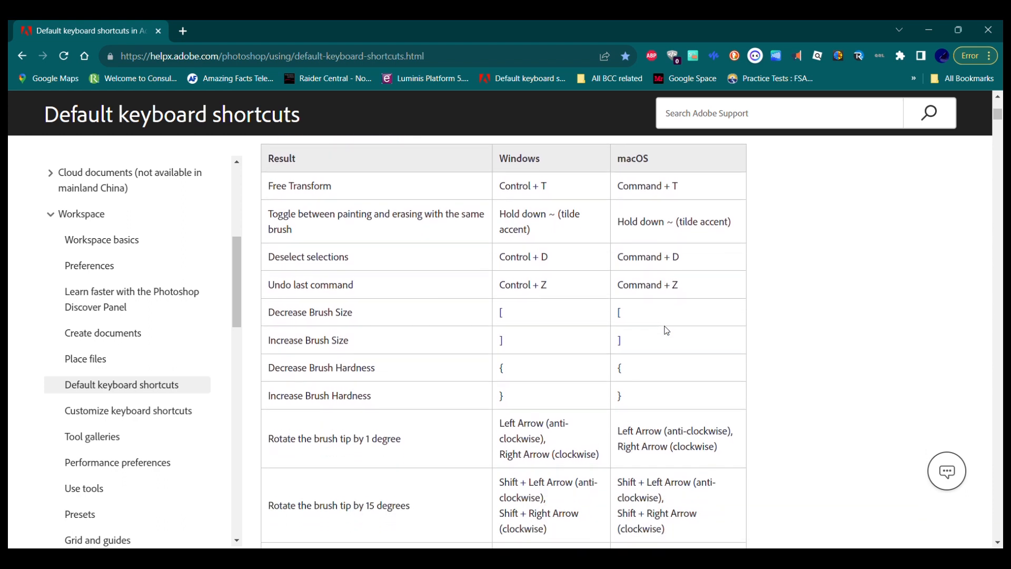